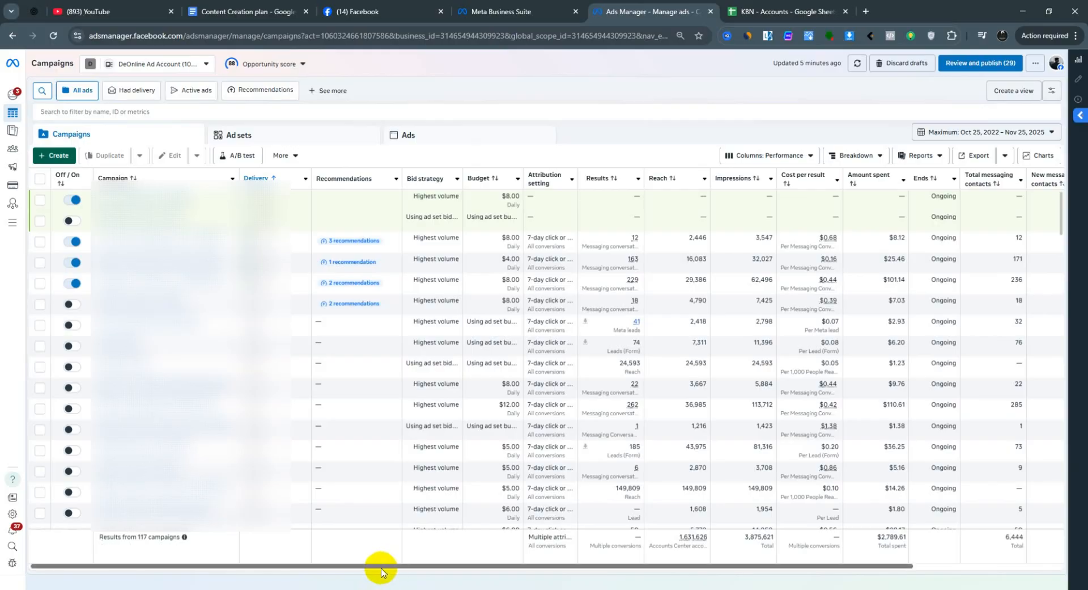
View the KBN Production Ltd Facebook page, and return to the campaign list in Ads Manager.
click(357, 6)
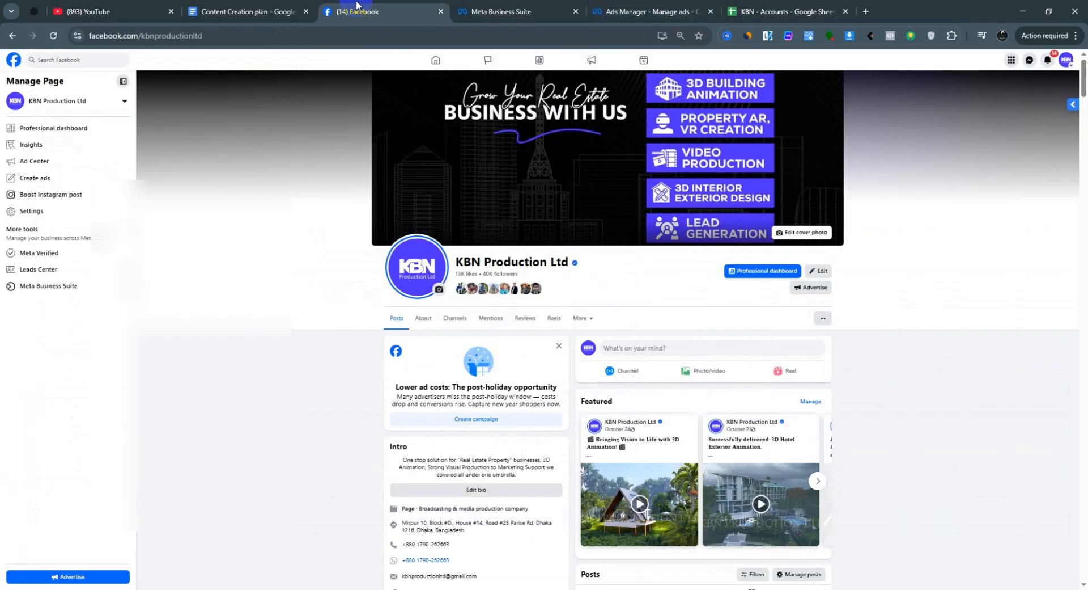
click(331, 166)
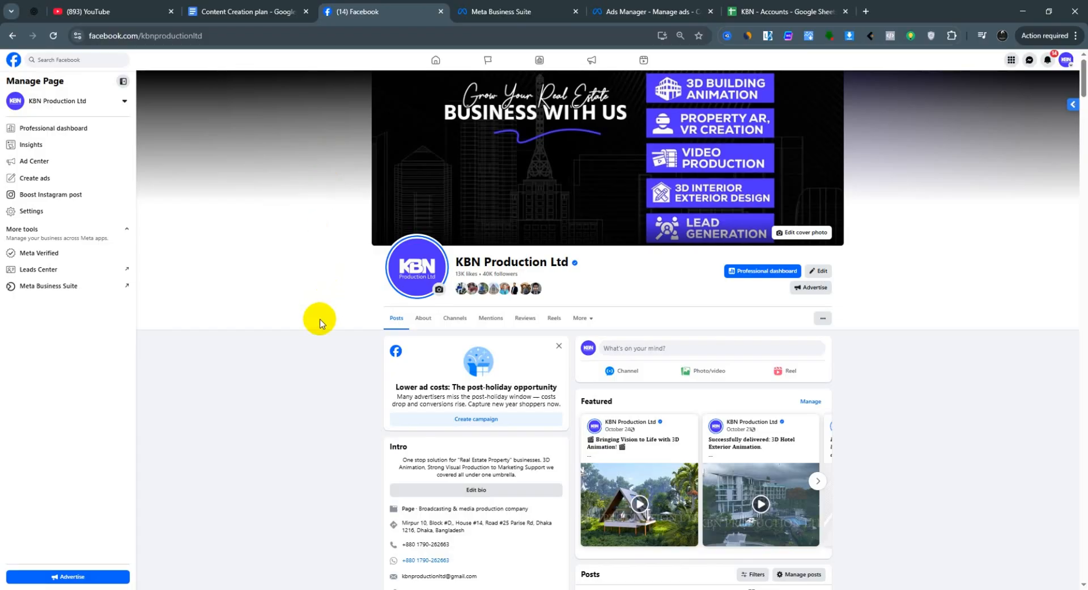
click(482, 18)
click(641, 11)
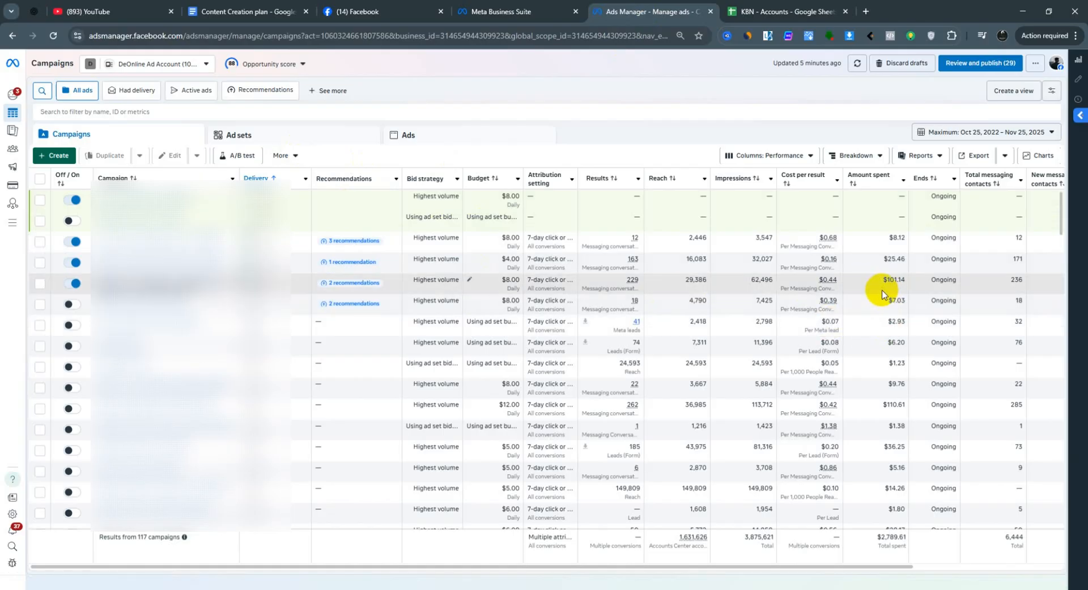
Open the "Rumana Ltd. 13/11/2025 _2nd WhatsApp campaign" editor and examine its objective, budget and special ad category settings.
drag(883, 280, 905, 282)
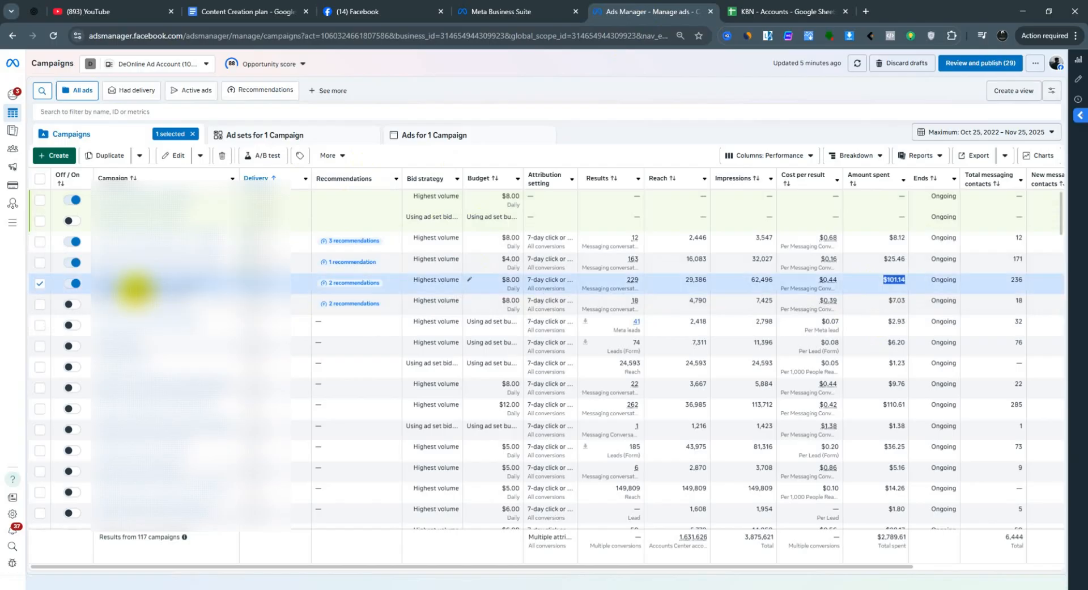
click(139, 286)
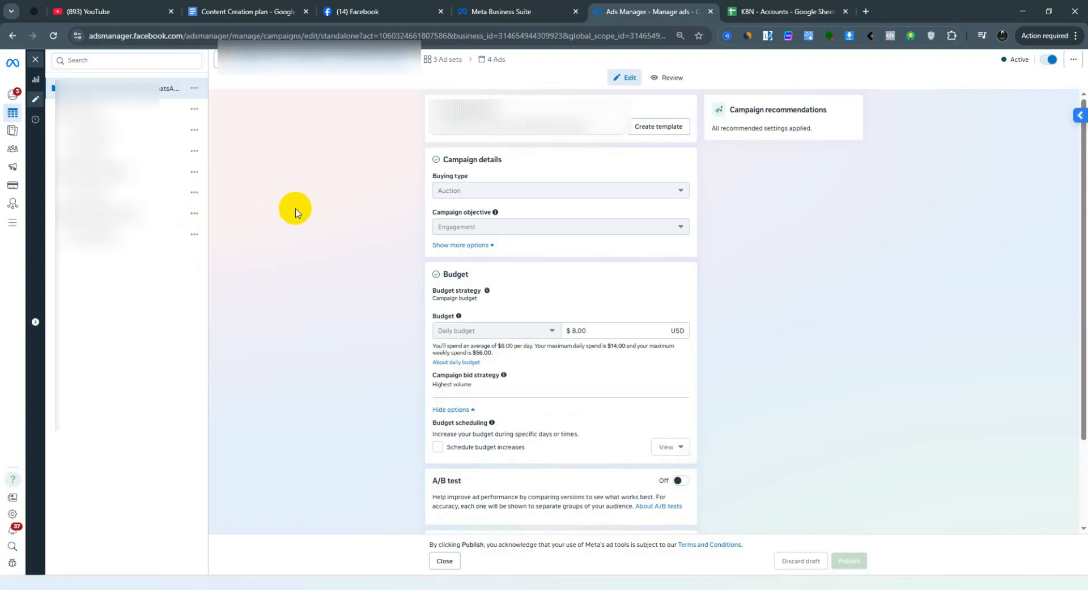
scroll(295, 212, down, 2)
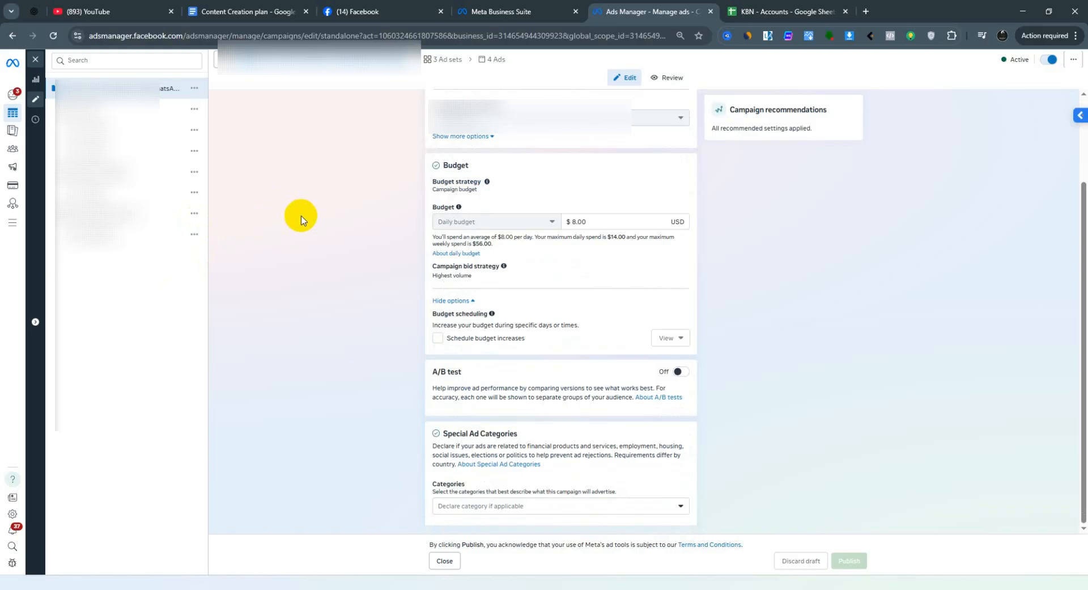
click(37, 62)
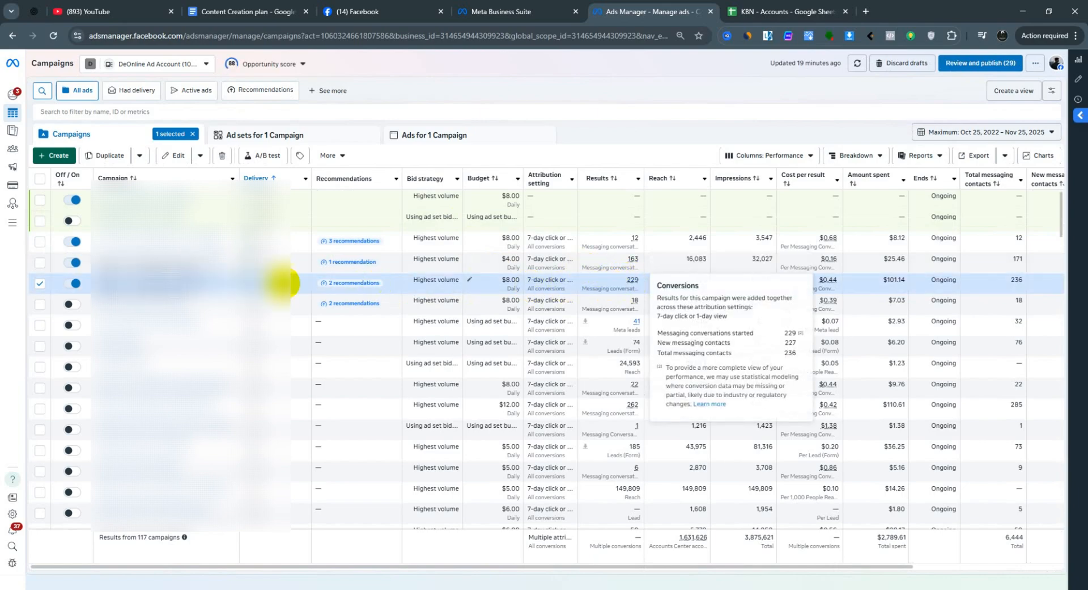
click(132, 288)
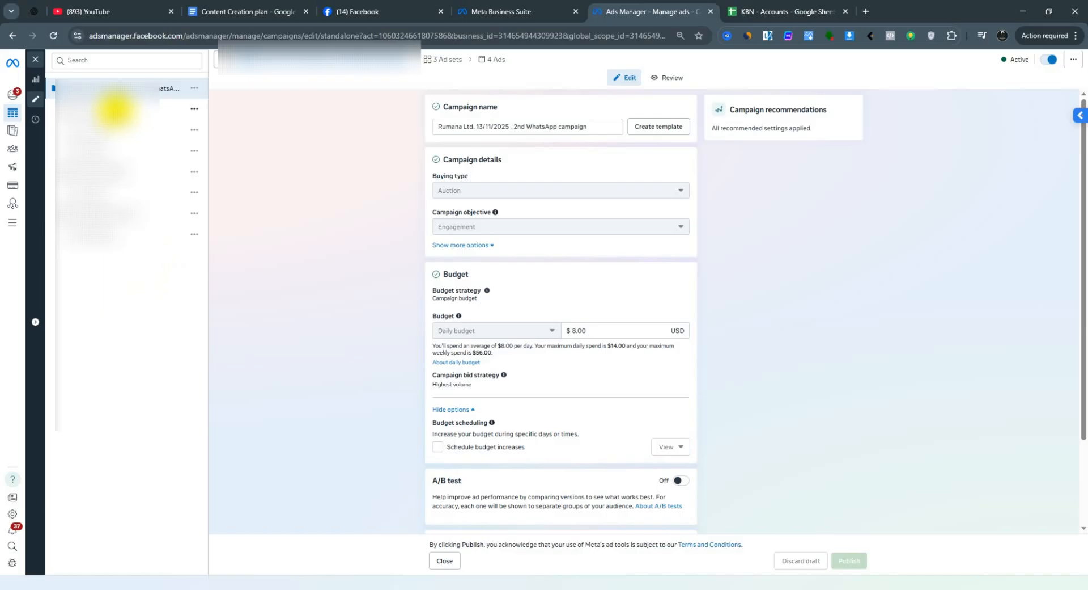
Open the "just Dhaka" ad set and review its message destination, performance goal, and budget and schedule settings.
click(115, 109)
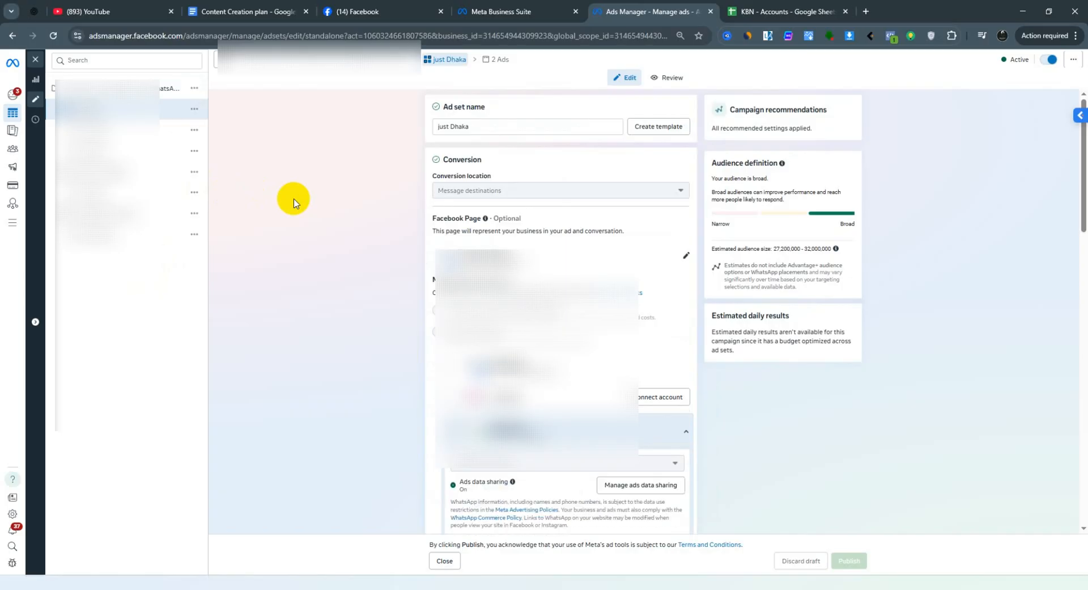
scroll(306, 193, down, 5)
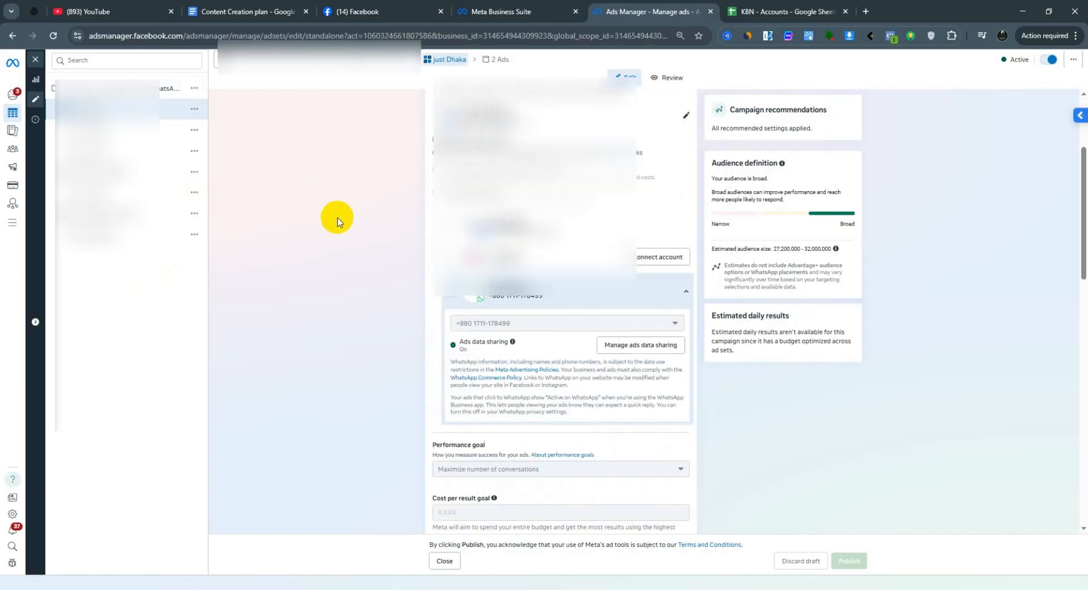
scroll(333, 230, down, 4)
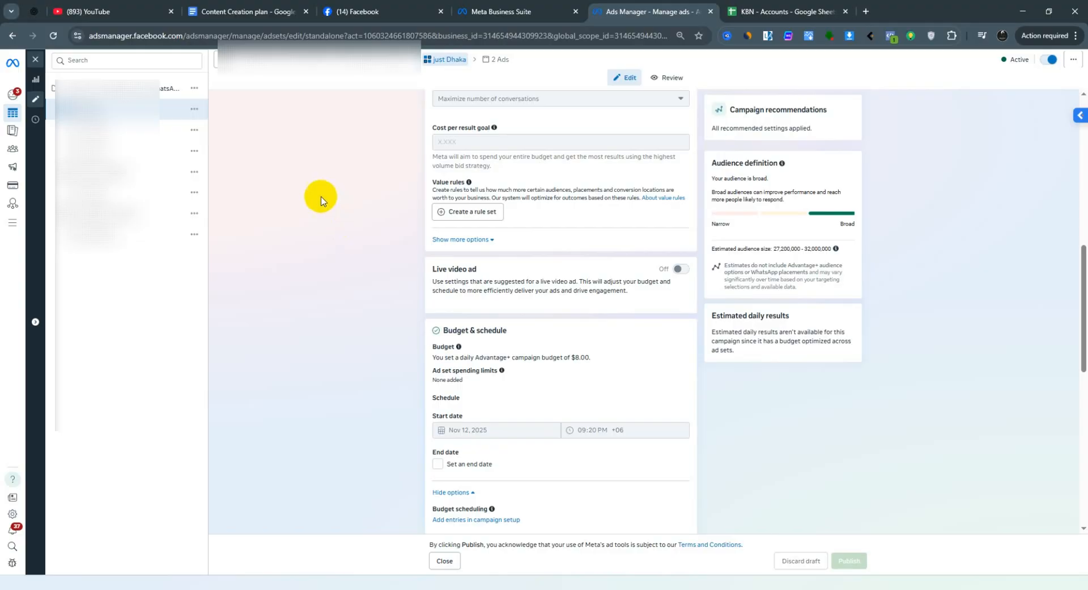
scroll(371, 219, up, 3)
scroll(375, 223, down, 2)
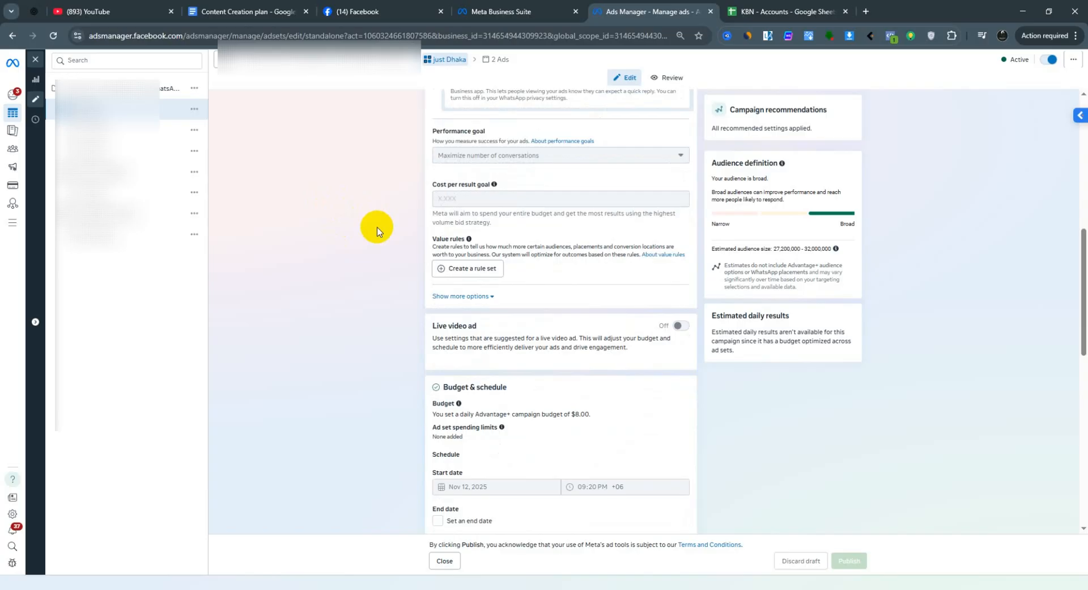
scroll(377, 227, down, 2)
scroll(374, 227, down, 3)
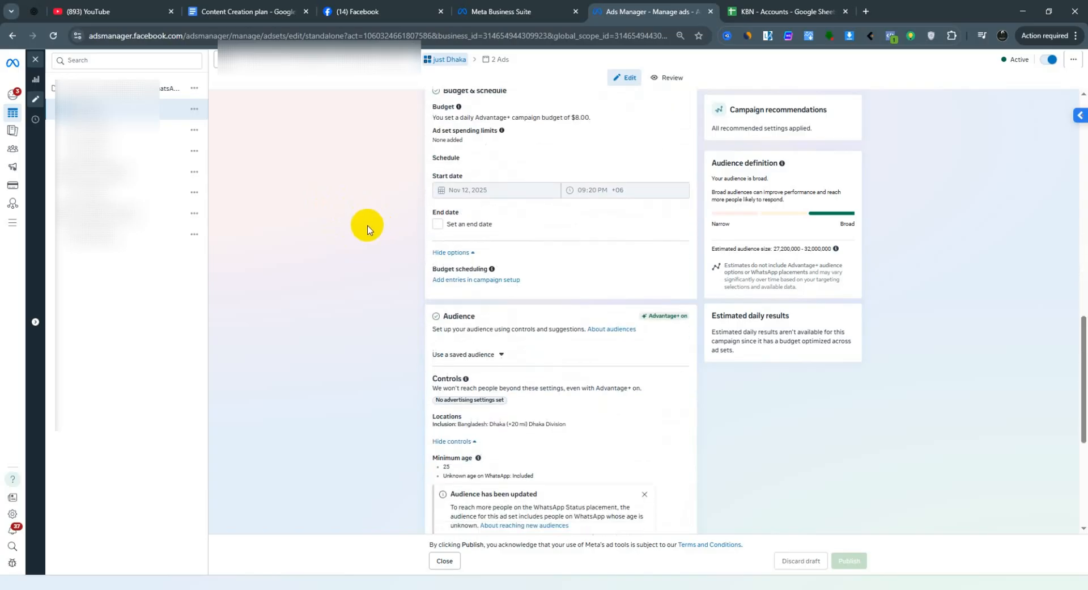
scroll(367, 228, down, 4)
scroll(367, 228, up, 9)
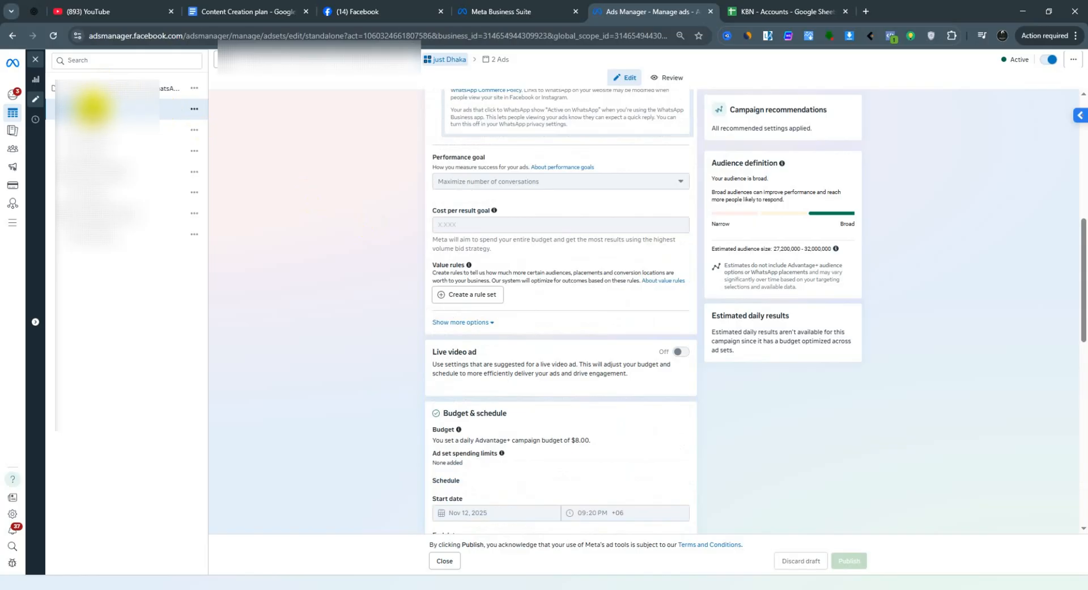
scroll(300, 198, up, 4)
scroll(346, 212, down, 8)
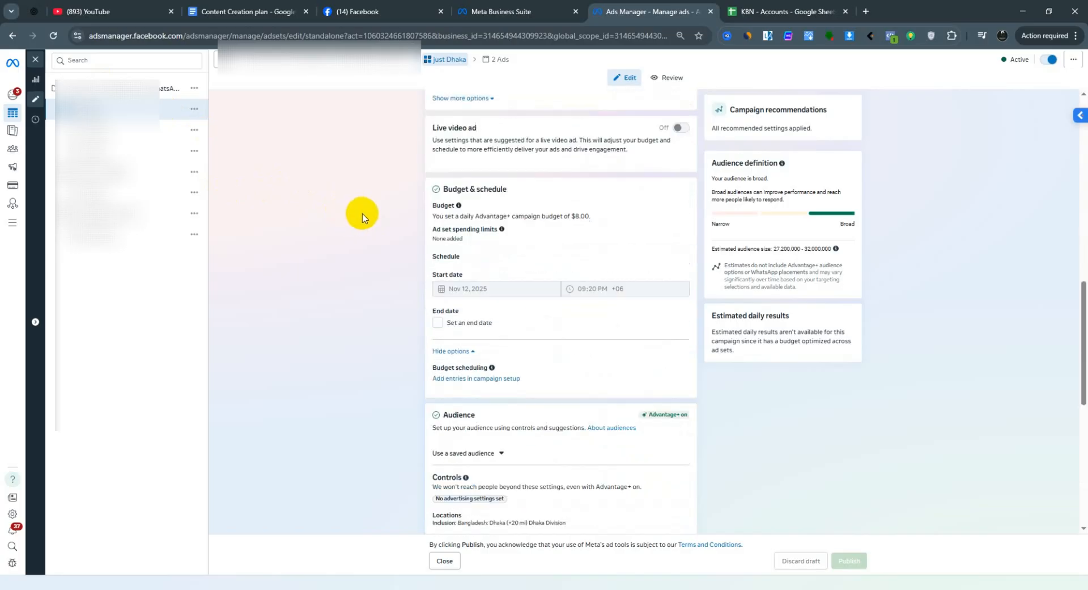
Examine the "just Dhaka" ad set's audience controls, including location, minimum age and languages, along with its placements.
scroll(366, 221, down, 5)
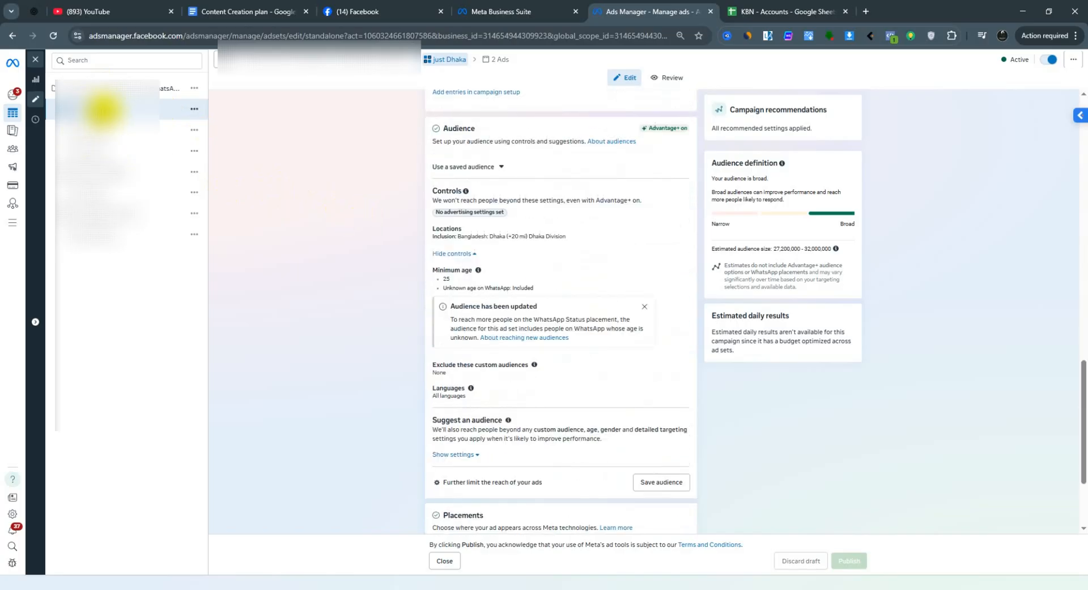
scroll(399, 292, down, 3)
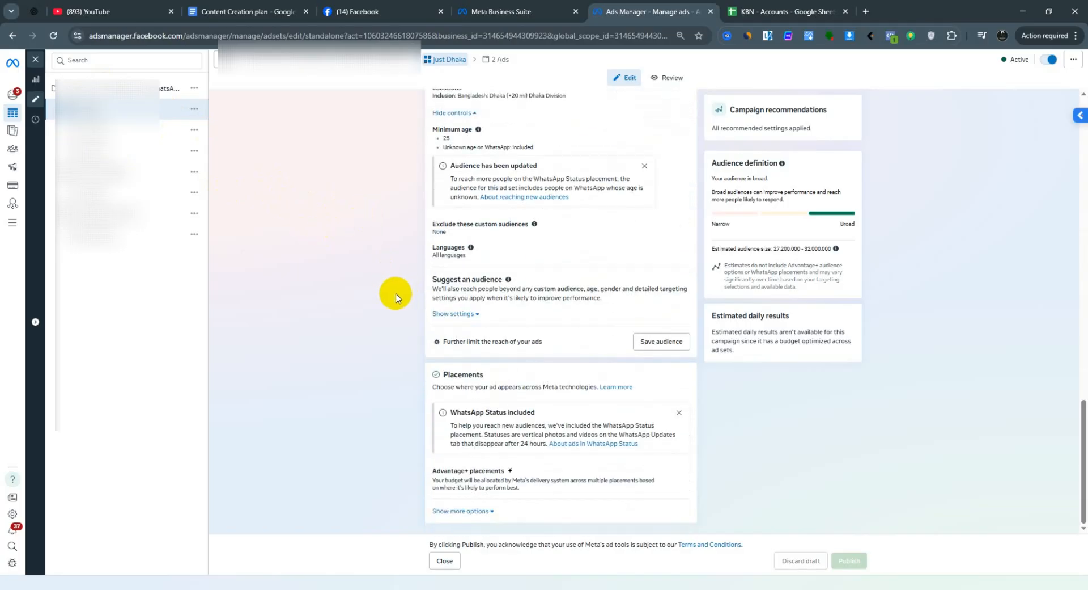
scroll(431, 318, up, 4)
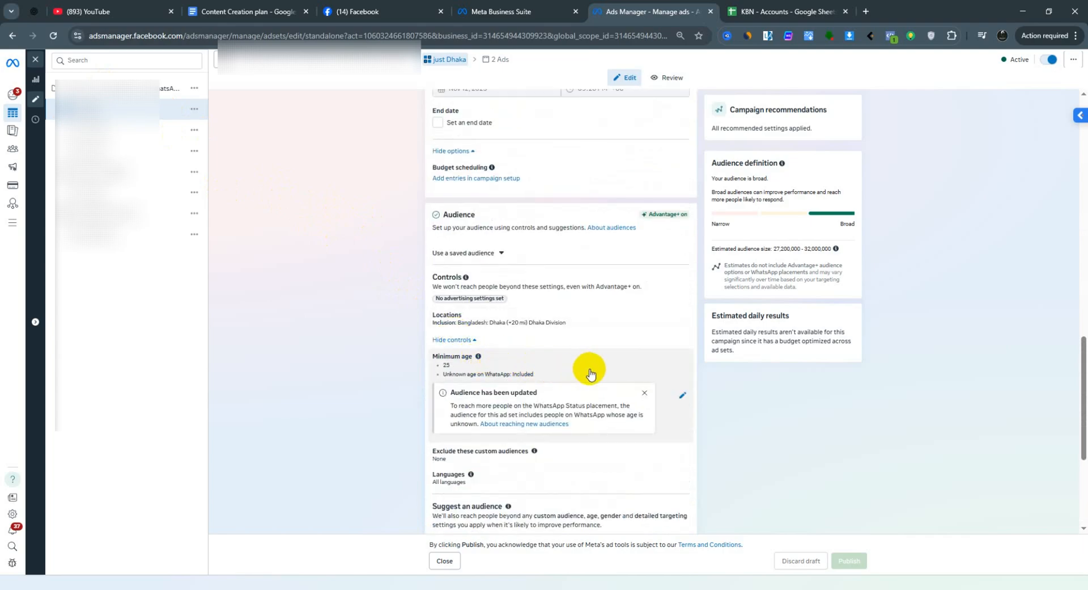
scroll(590, 370, up, 2)
scroll(590, 370, up, 3)
scroll(588, 370, down, 5)
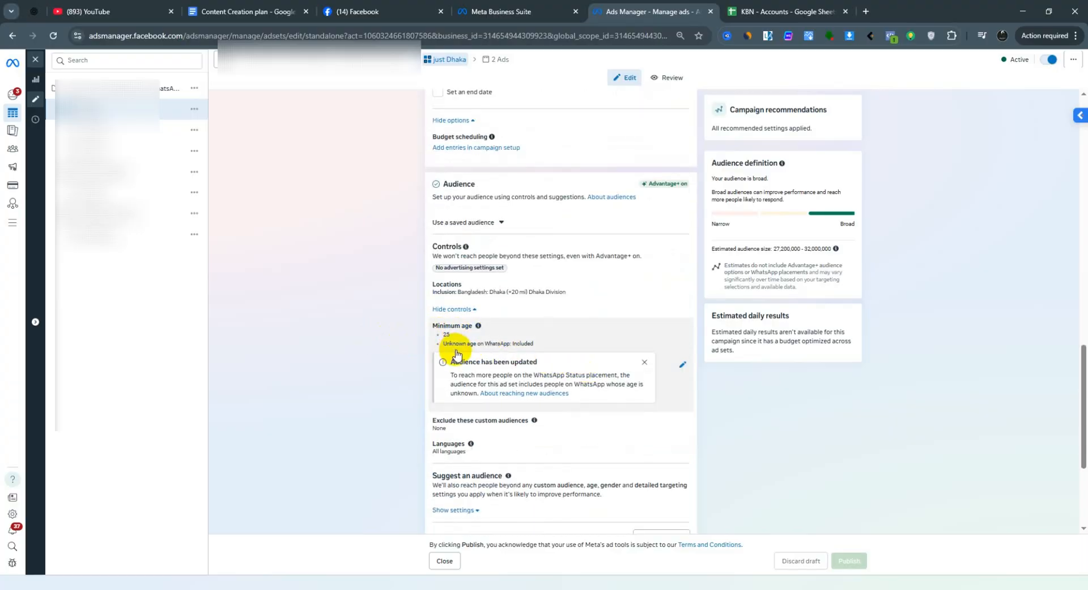
scroll(474, 346, down, 2)
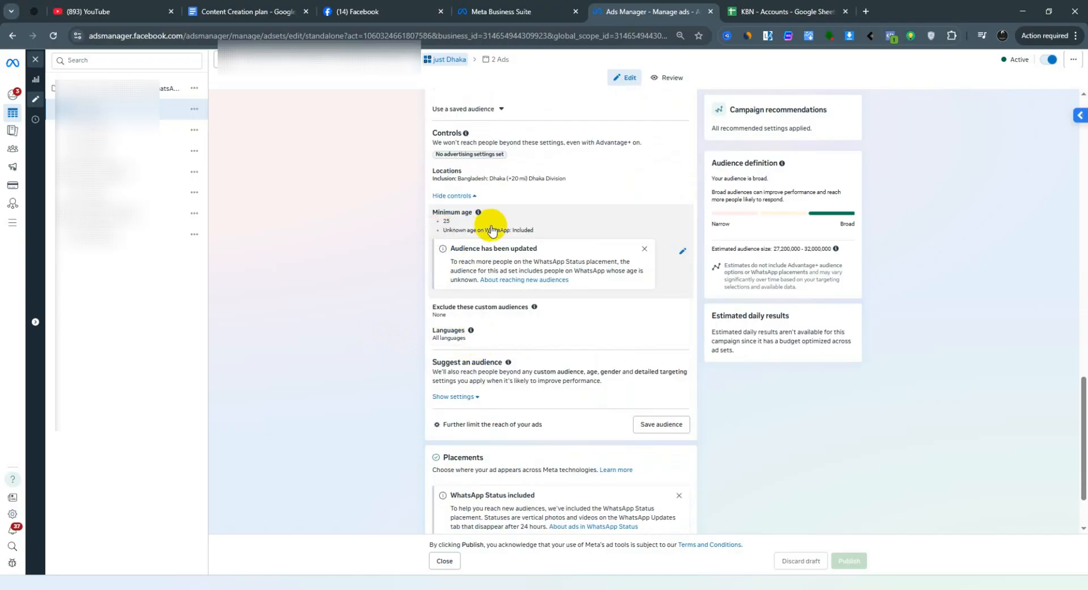
scroll(456, 260, down, 2)
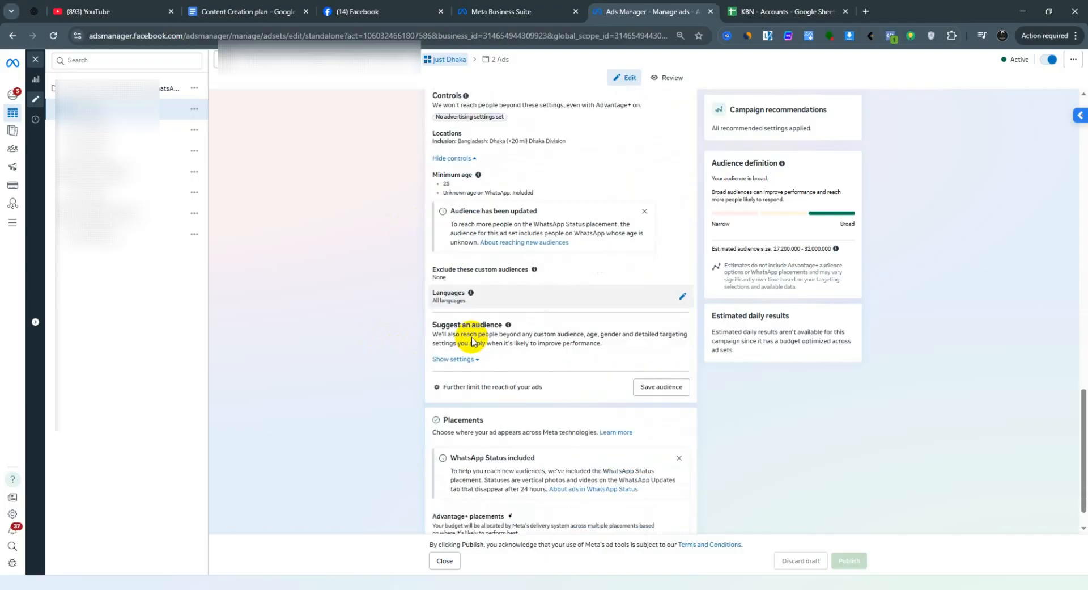
scroll(478, 342, up, 4)
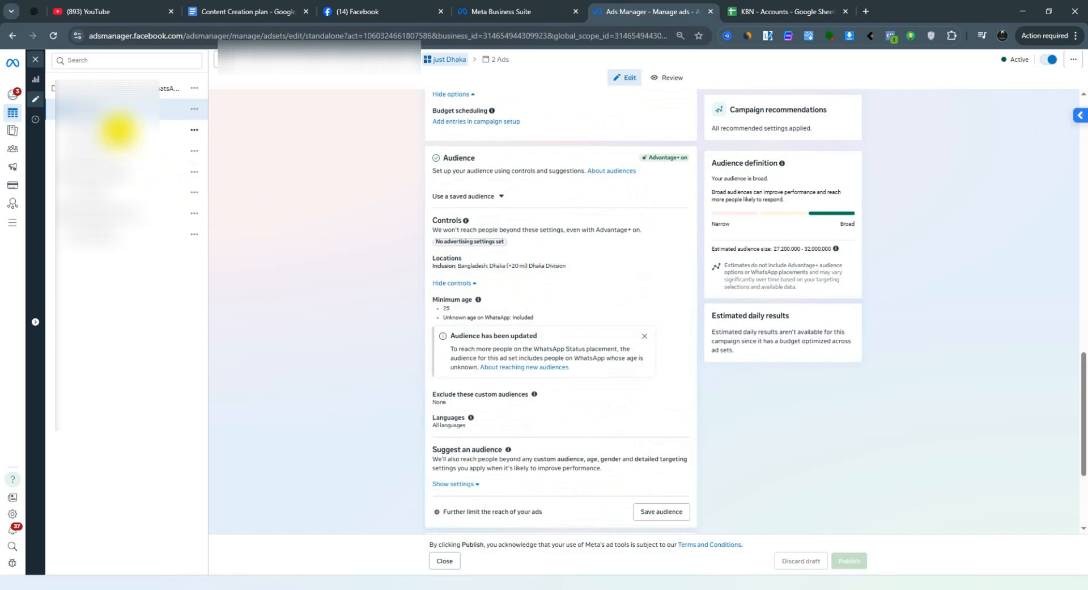
Look through the "reels video" and "long video" ads, checking the latter's creative, primary text and chat builder template.
click(118, 130)
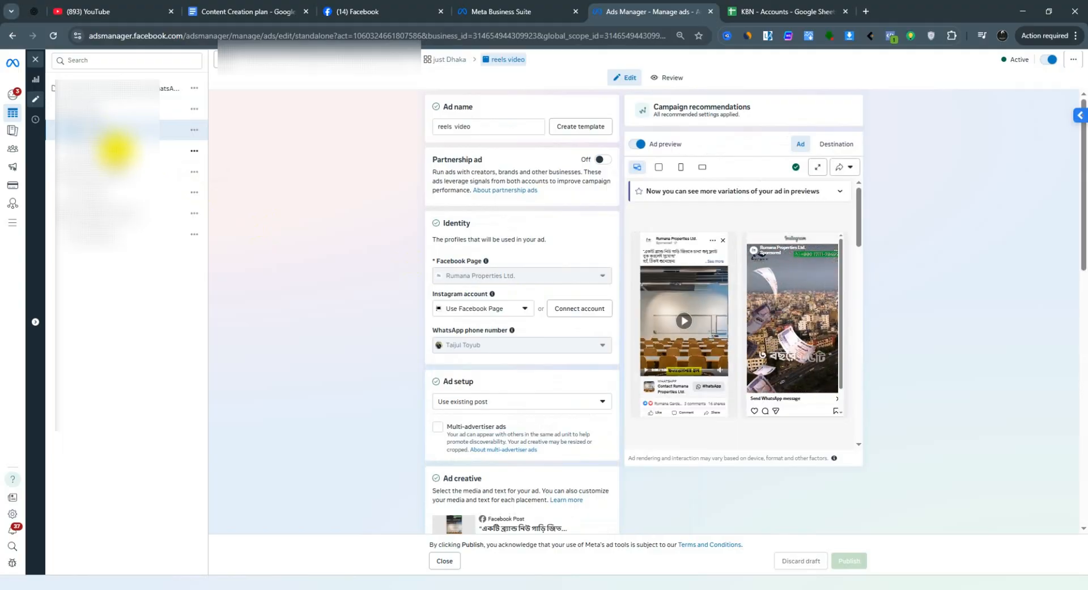
click(116, 150)
scroll(388, 291, down, 4)
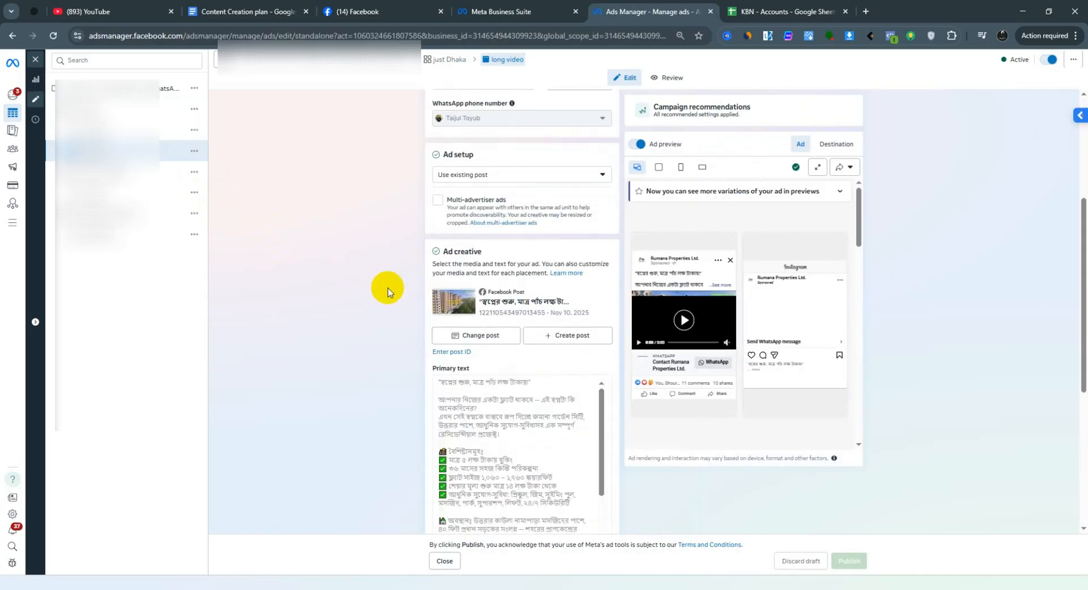
scroll(387, 290, down, 8)
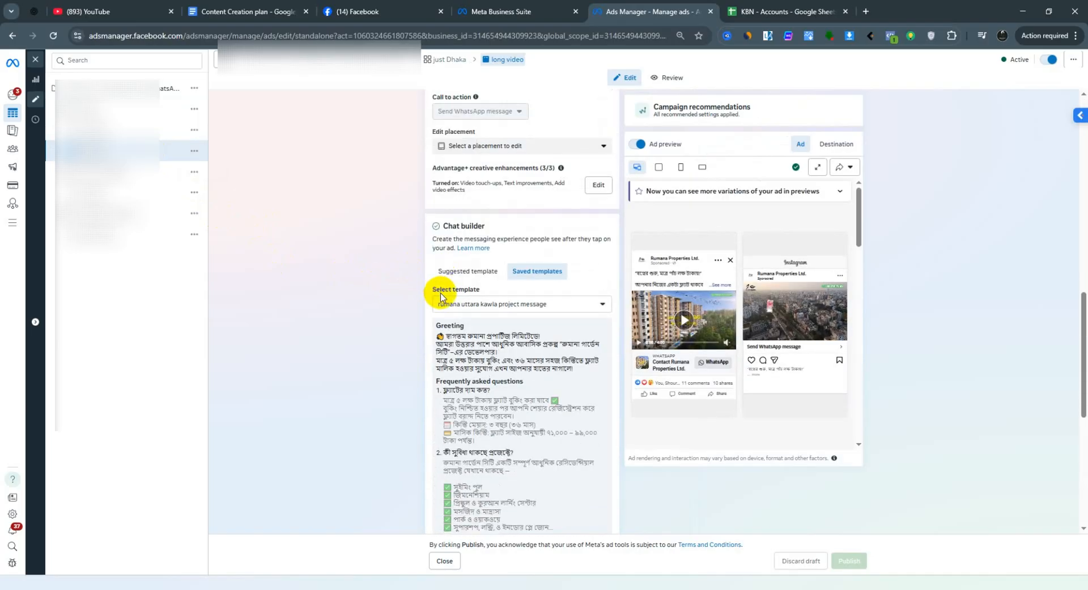
scroll(395, 293, up, 3)
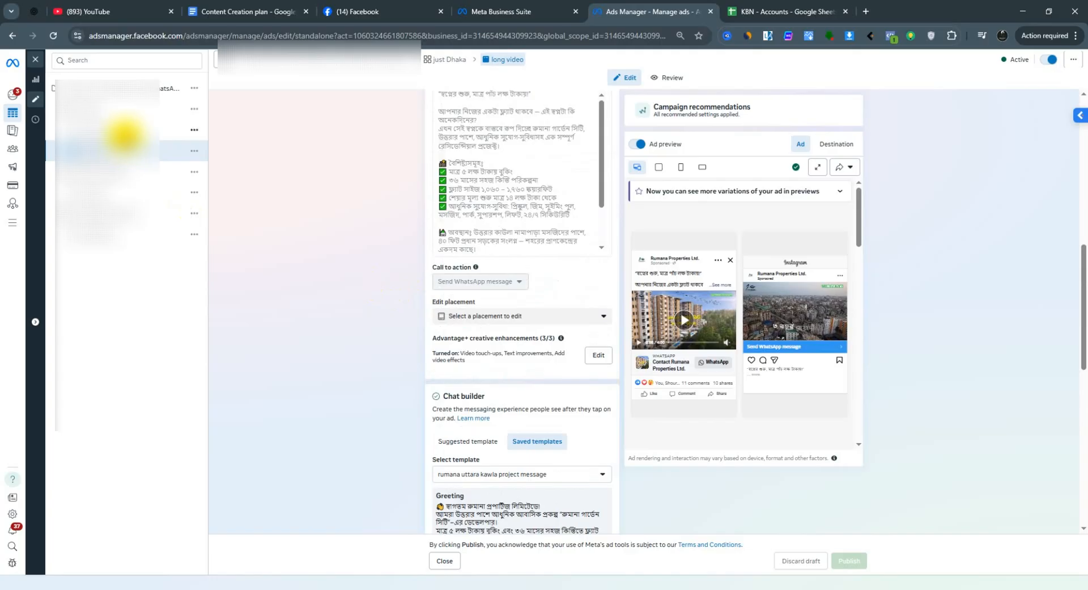
Return to the "reels video" ad and review its identity, existing post, primary text, call to action and chat builder greeting.
click(124, 132)
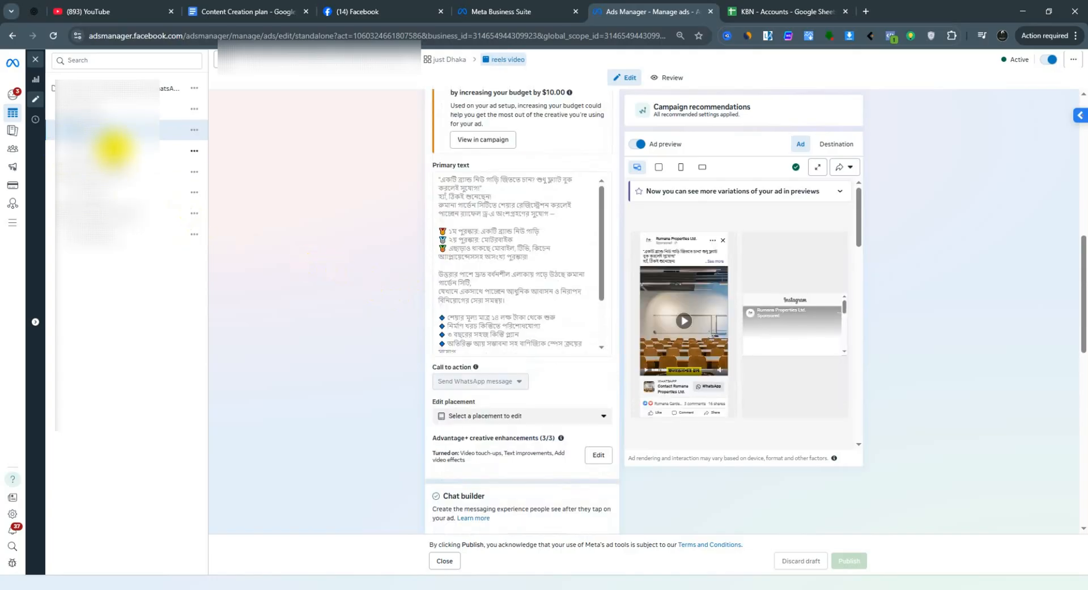
scroll(287, 233, up, 7)
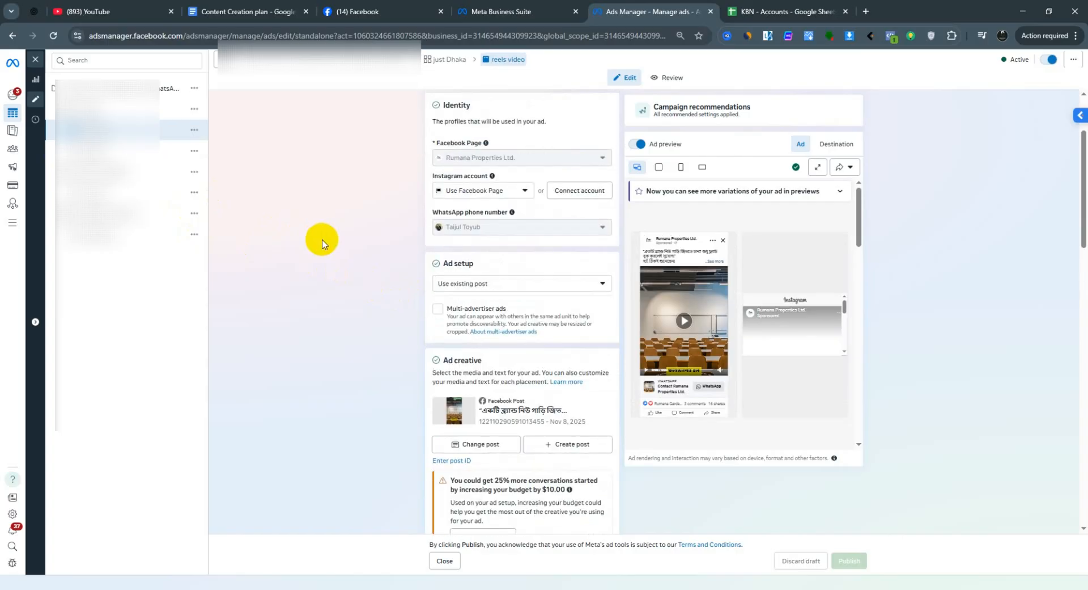
scroll(322, 244, down, 7)
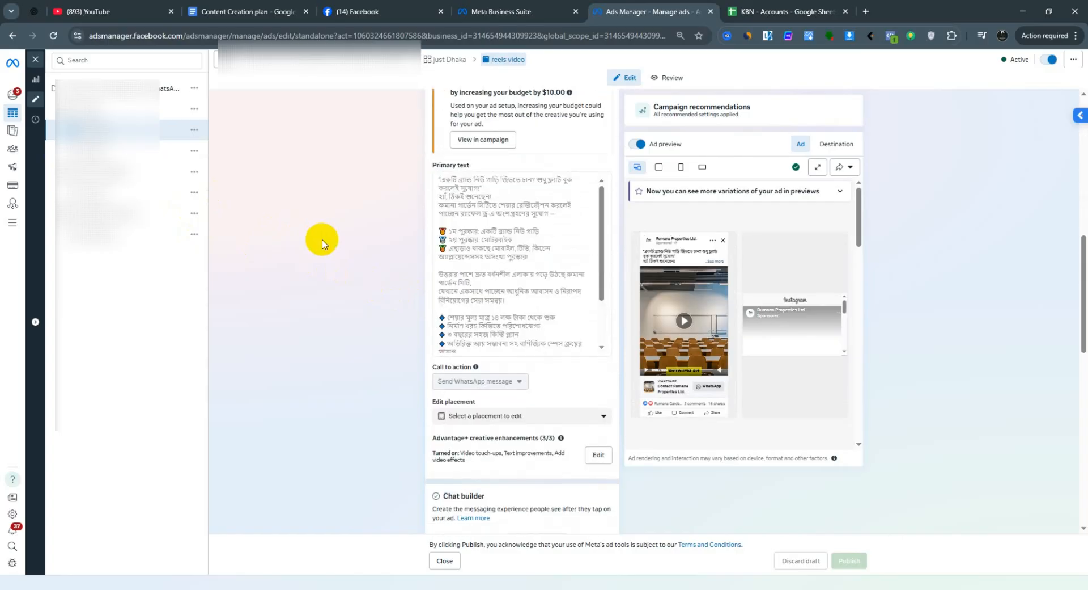
scroll(322, 244, down, 4)
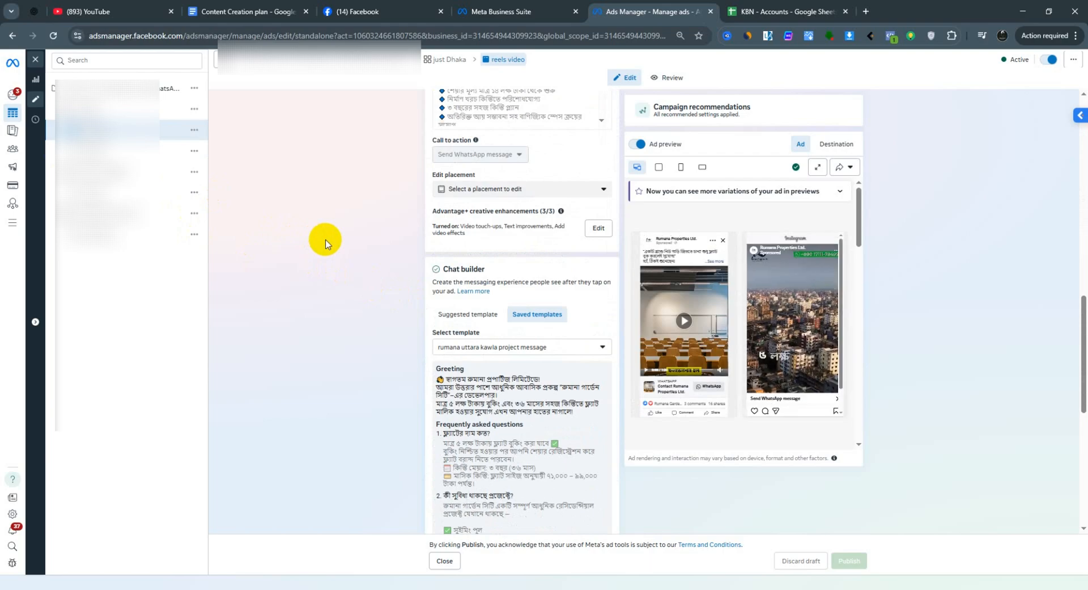
scroll(326, 243, down, 5)
scroll(326, 244, up, 2)
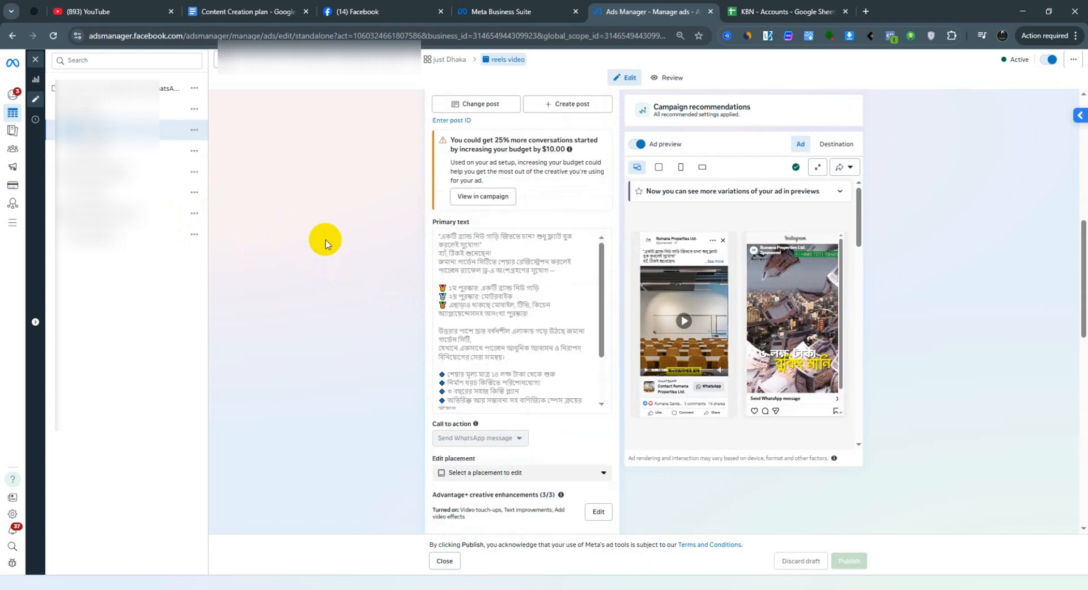
scroll(325, 243, down, 1)
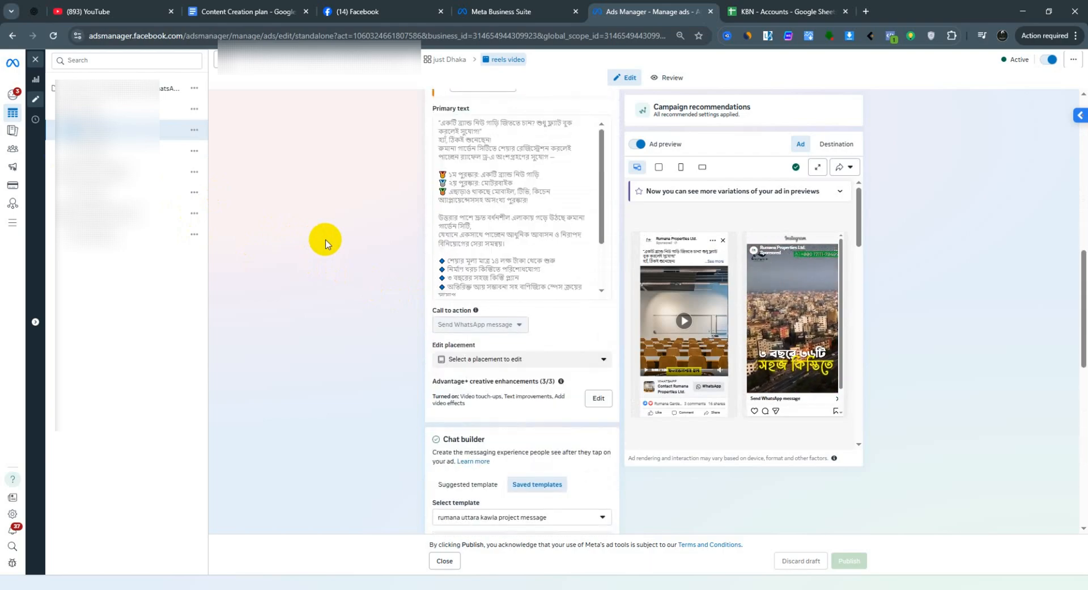
scroll(325, 243, up, 4)
scroll(325, 243, down, 6)
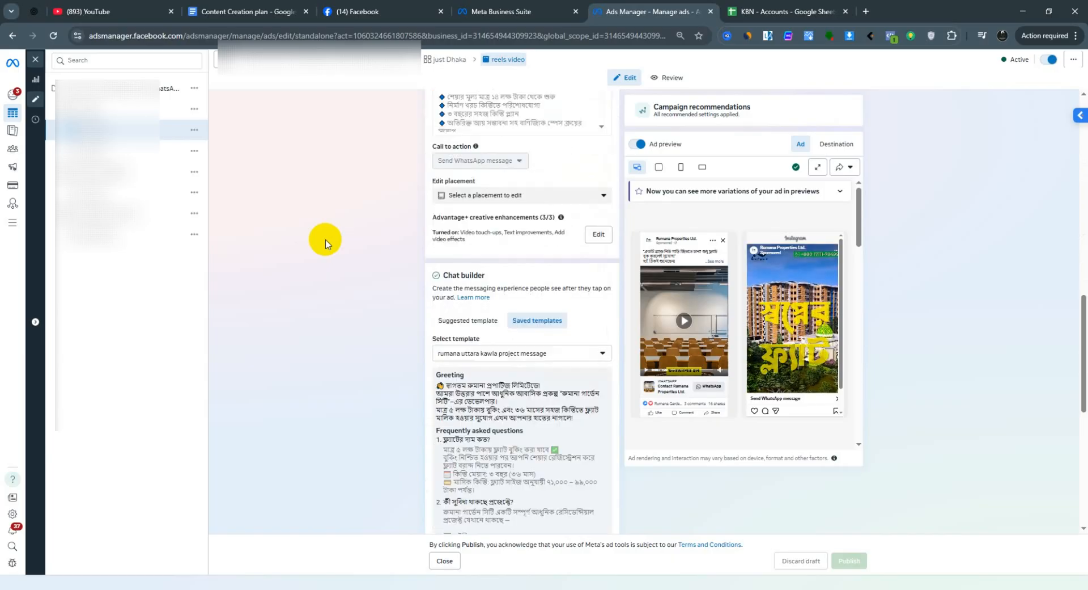
Reopen the "long video" ad and compare its saved chat template, primary text and ad preview.
click(112, 151)
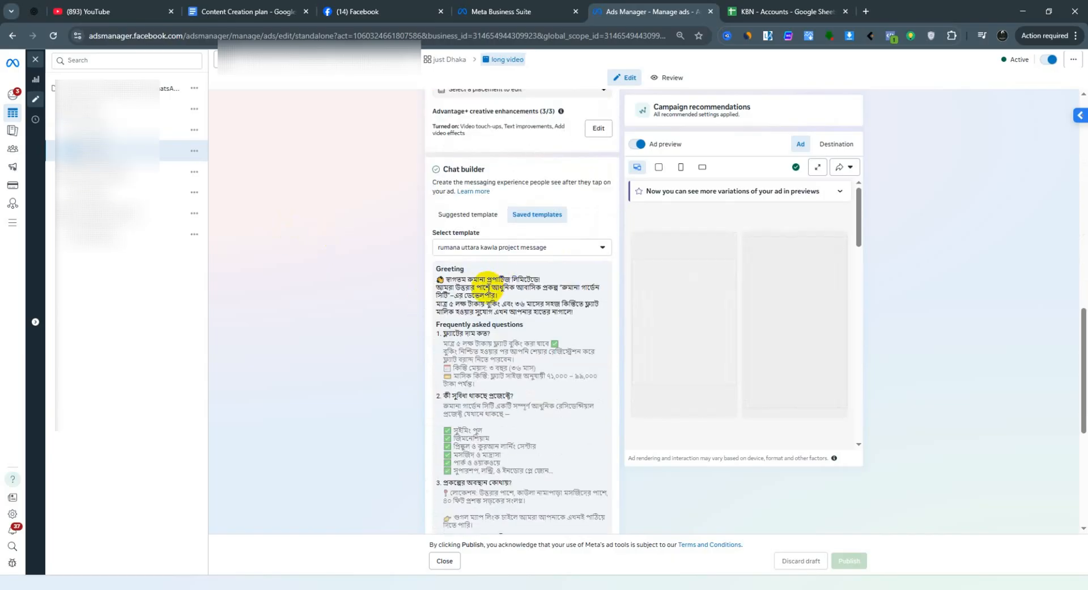
scroll(454, 283, down, 1)
scroll(417, 281, up, 6)
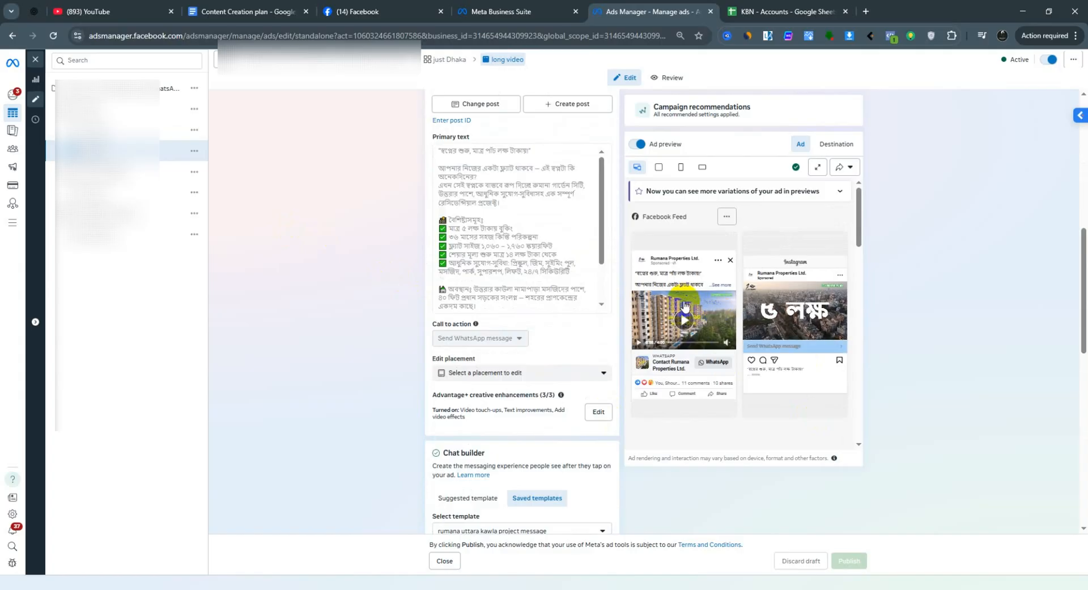
Read through the Dhaka "long video" ad's chat greeting and frequently asked questions, down to its tracking settings.
scroll(381, 306, down, 7)
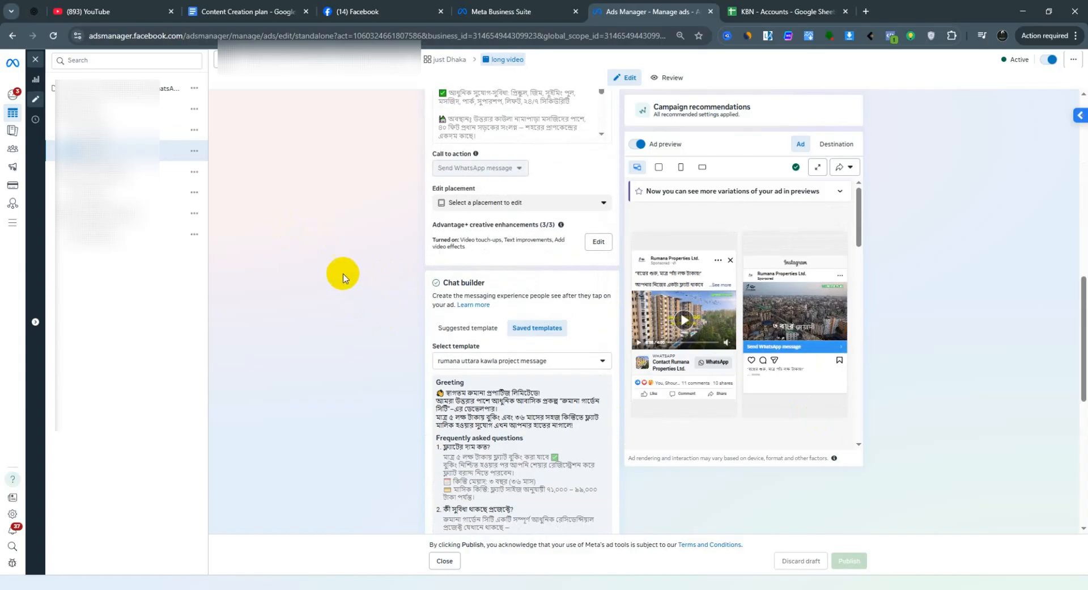
scroll(345, 275, down, 4)
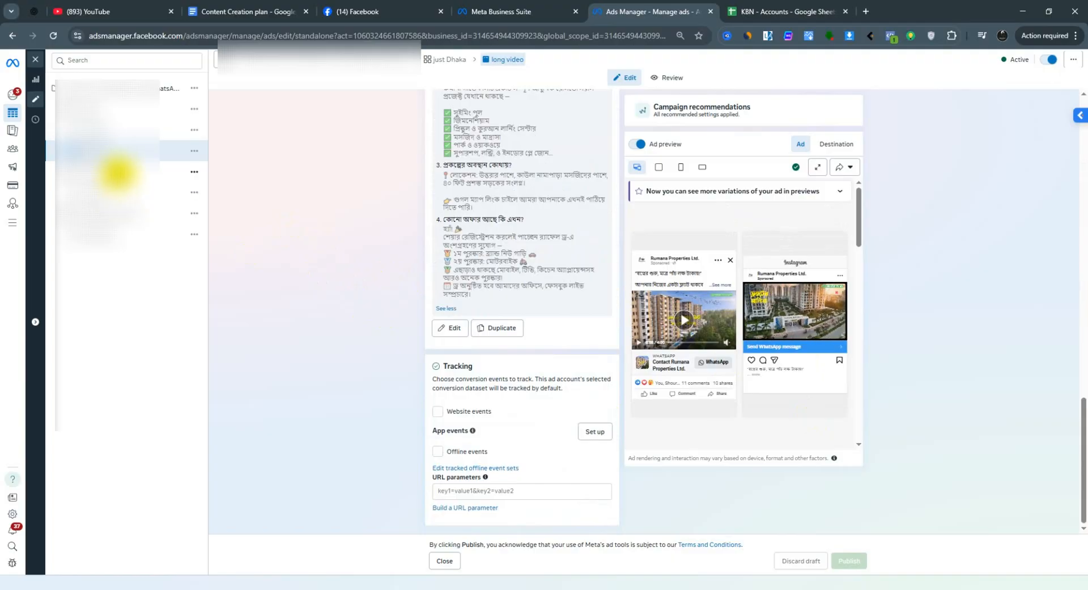
Examine the "middle east bengali" ad set's conversion, schedule and audience controls, along with the setup and creative of its "long video" ad.
click(117, 172)
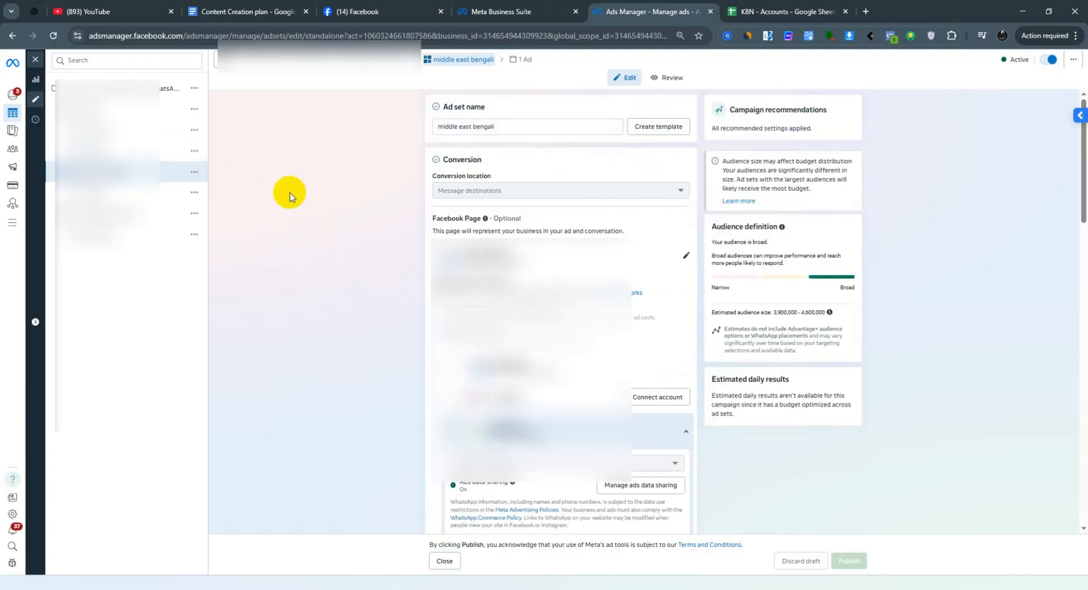
scroll(289, 195, down, 10)
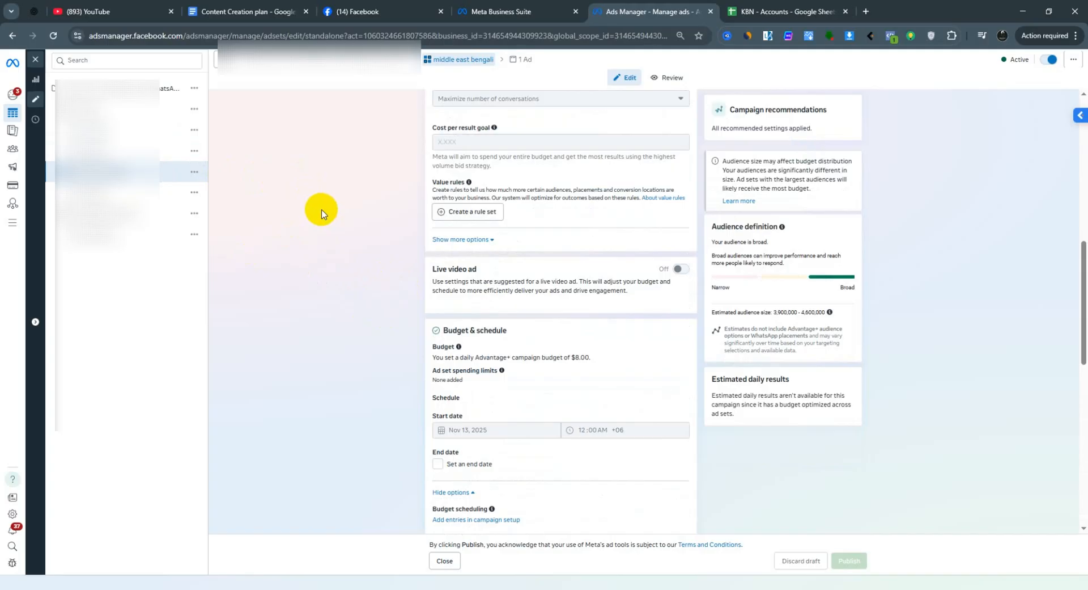
scroll(320, 212, down, 3)
scroll(322, 212, up, 7)
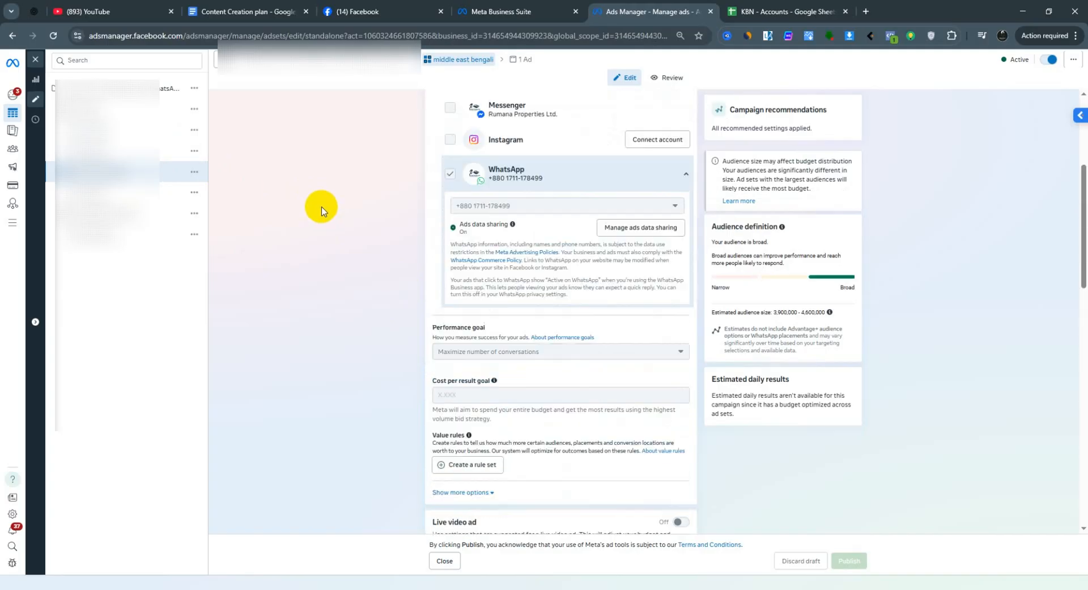
scroll(321, 211, up, 3)
scroll(321, 211, down, 8)
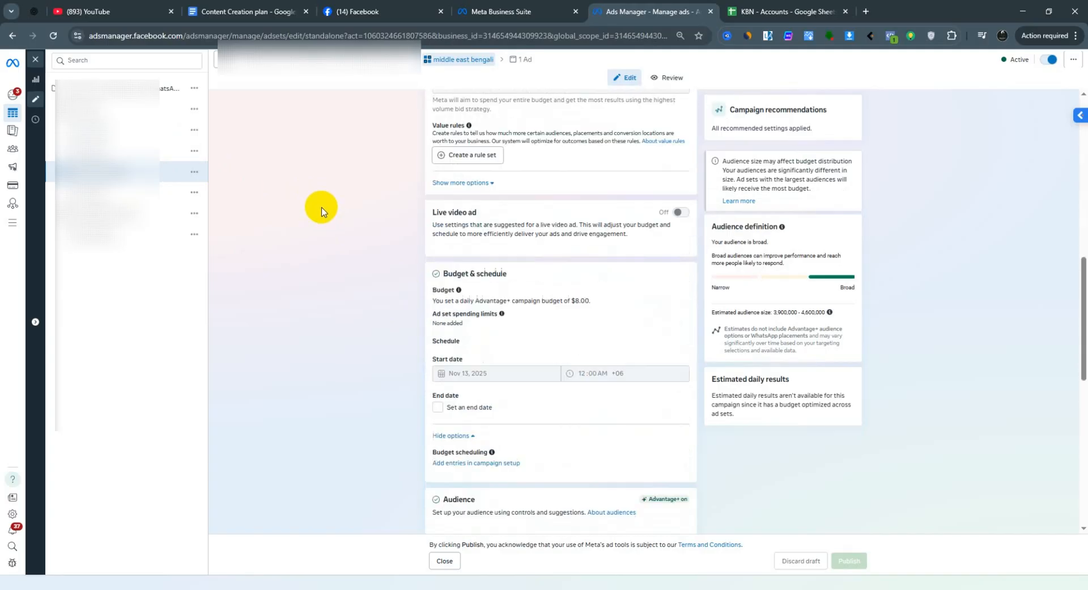
scroll(321, 211, down, 7)
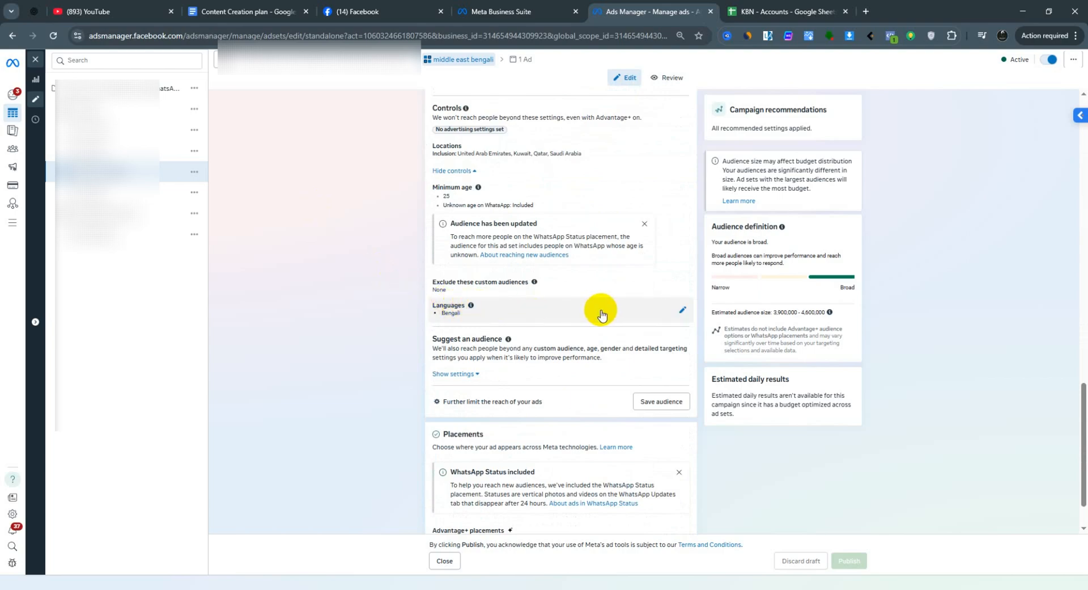
click(129, 190)
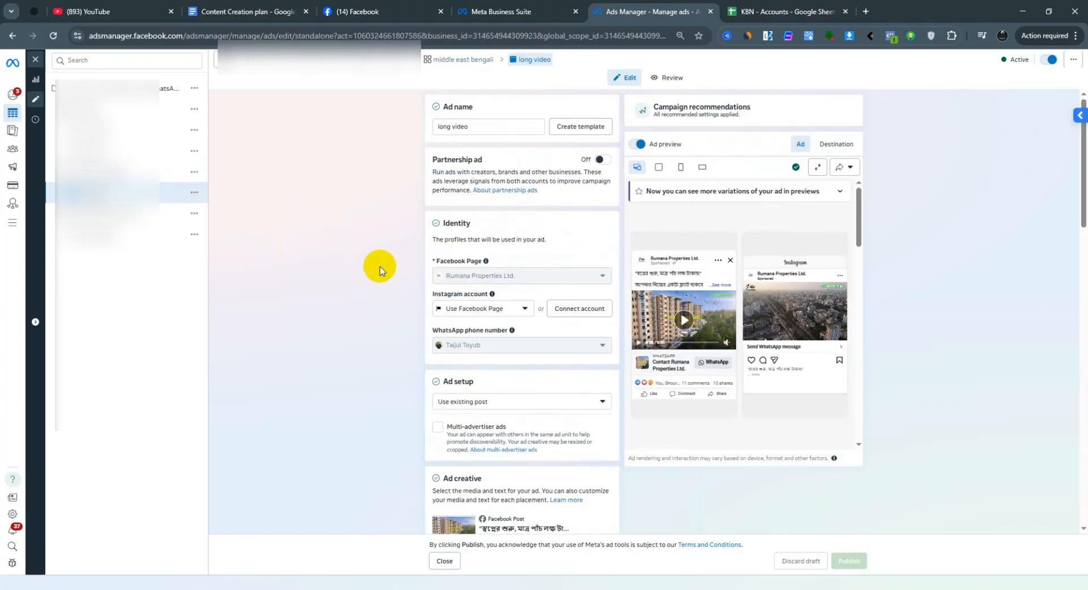
scroll(374, 267, down, 4)
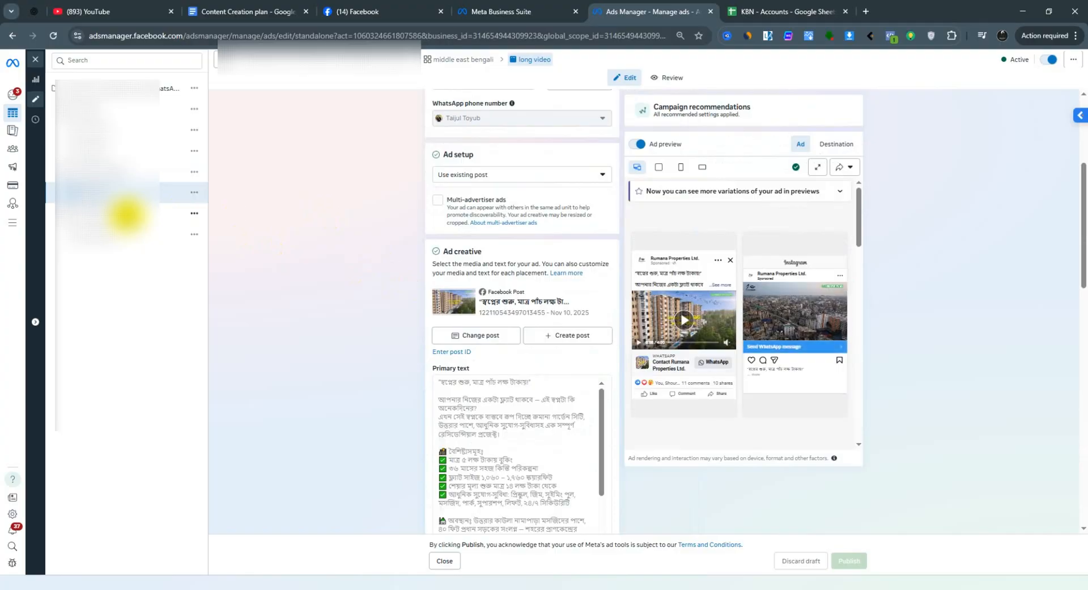
Review the "All Bangladesh just city" ad set's location, minimum age and language controls, and open its "long vidoe ad".
click(127, 214)
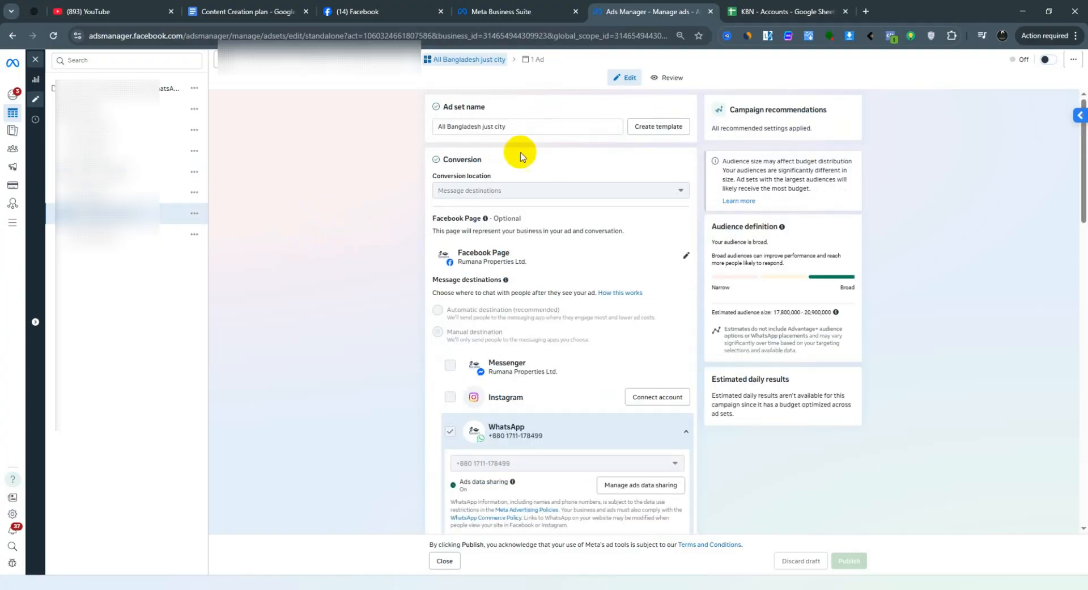
scroll(502, 232, down, 4)
scroll(502, 232, down, 15)
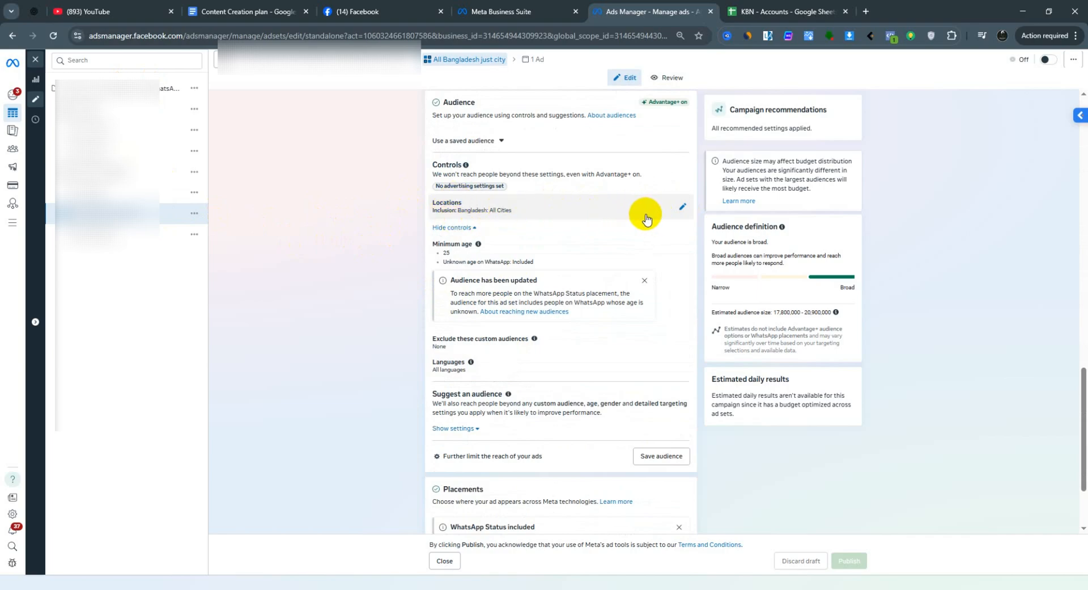
click(175, 237)
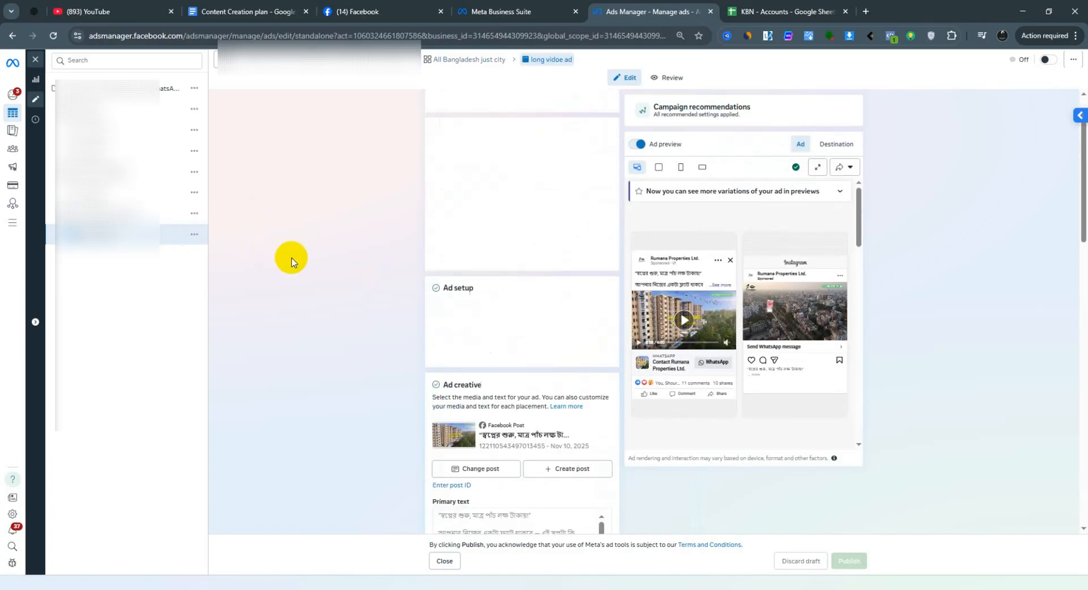
Return to the campaign-level settings and check the campaign objective, daily budget and bid strategy.
click(121, 91)
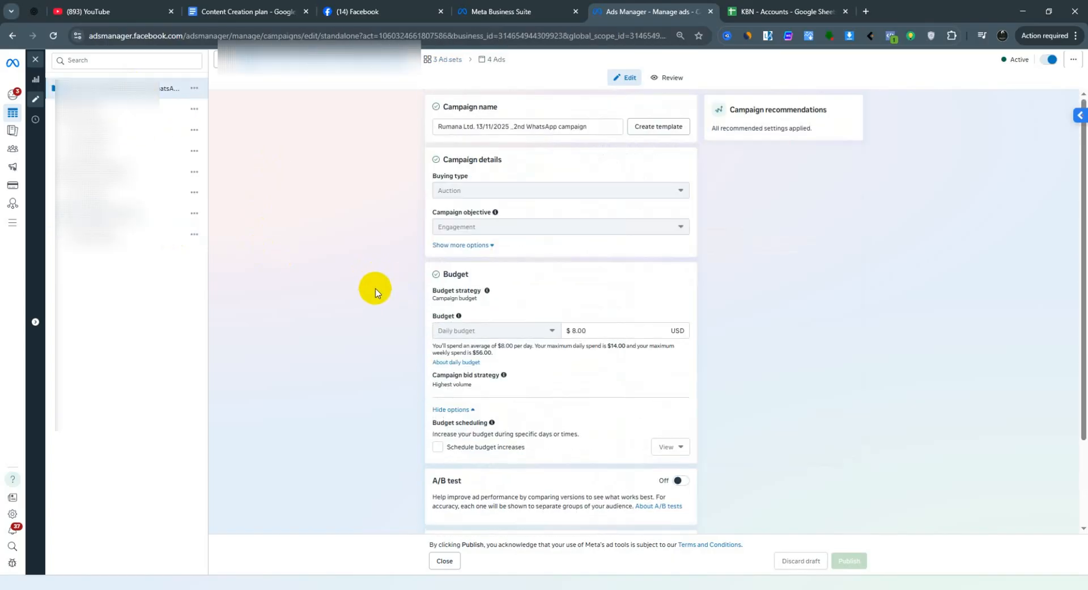
scroll(391, 292, down, 2)
double_click(589, 221)
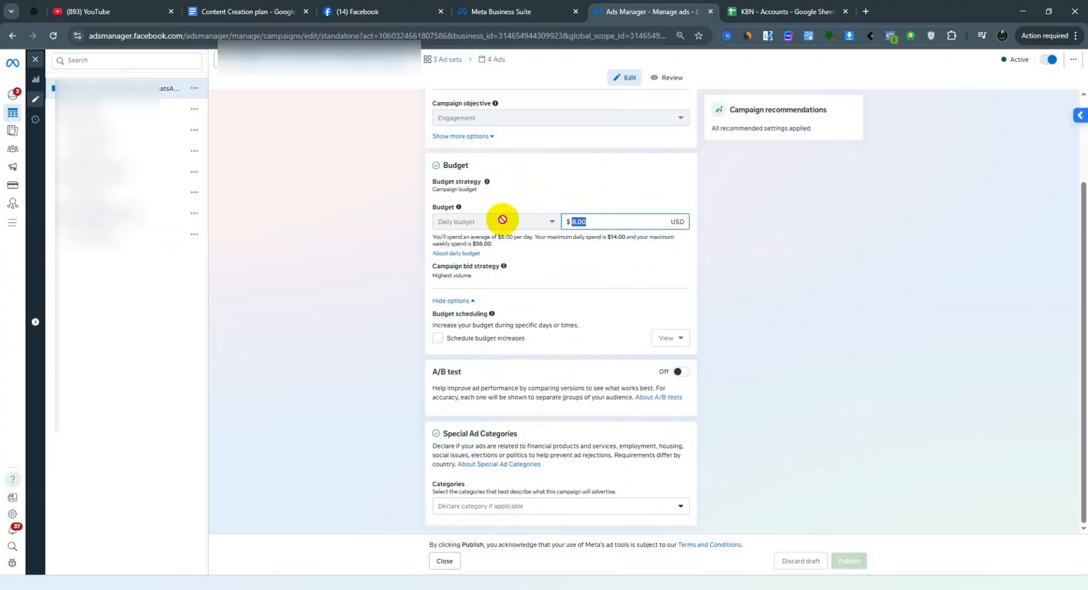
Close the campaign editor and check the selected campaign's messaging conversation results and cost per result in the campaigns table.
click(35, 61)
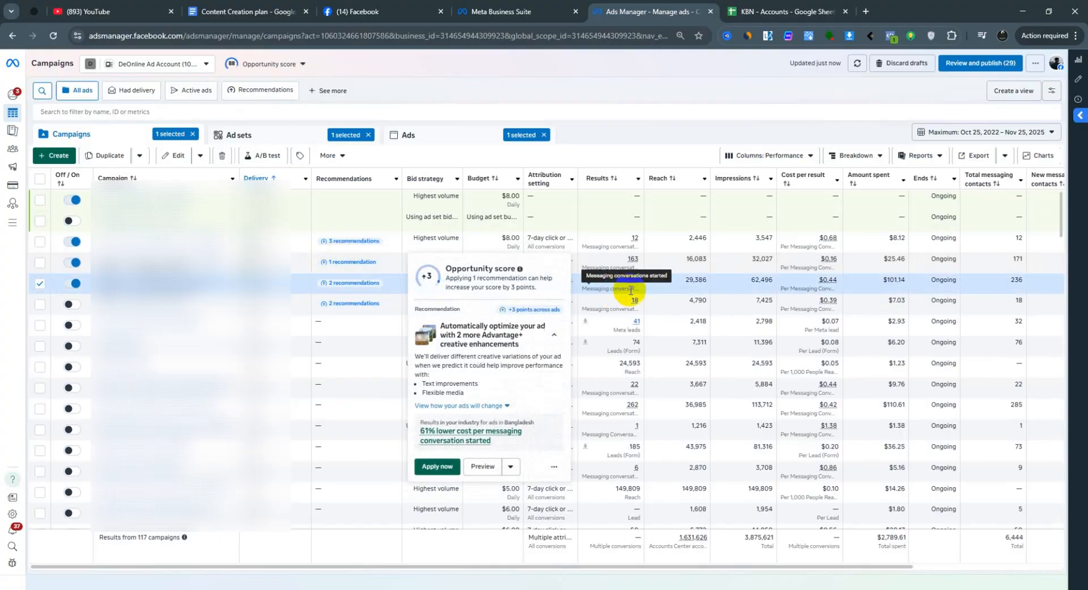
mouse_move(633, 280)
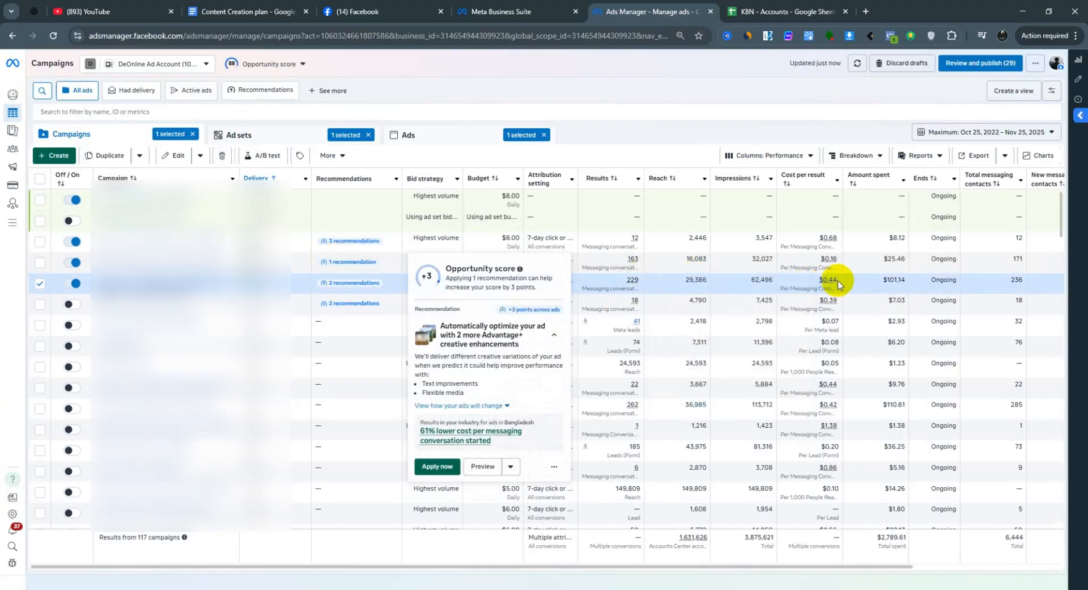